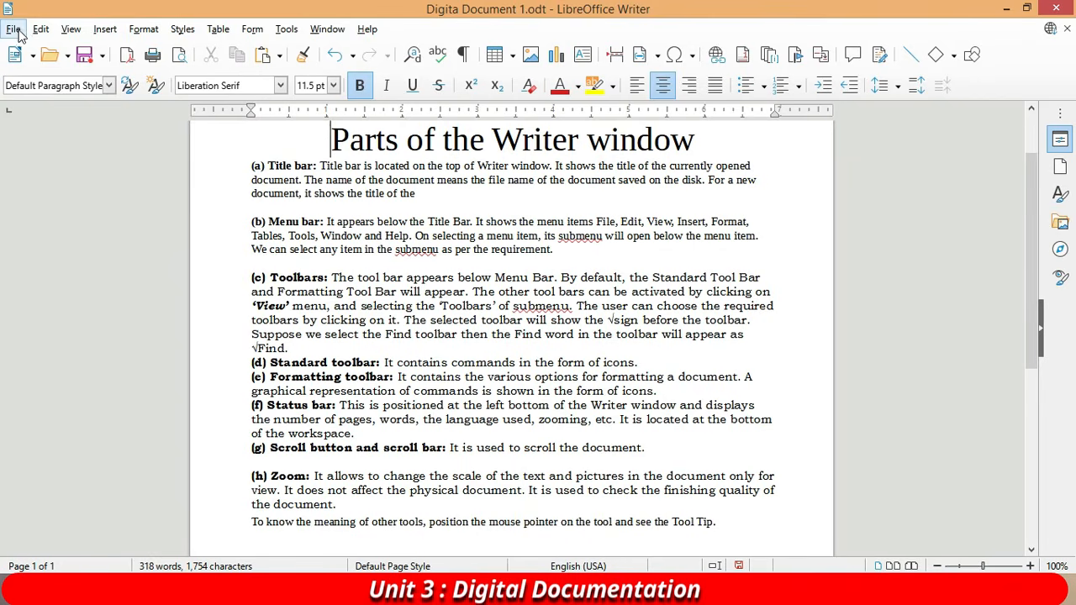
- Open the print settings for the document and close them without printing
{"action": "left_click", "coordinate": [27, 58]}
{"action": "mouse_move", "coordinate": [119, 110]}
{"action": "left_click", "coordinate": [13, 28]}
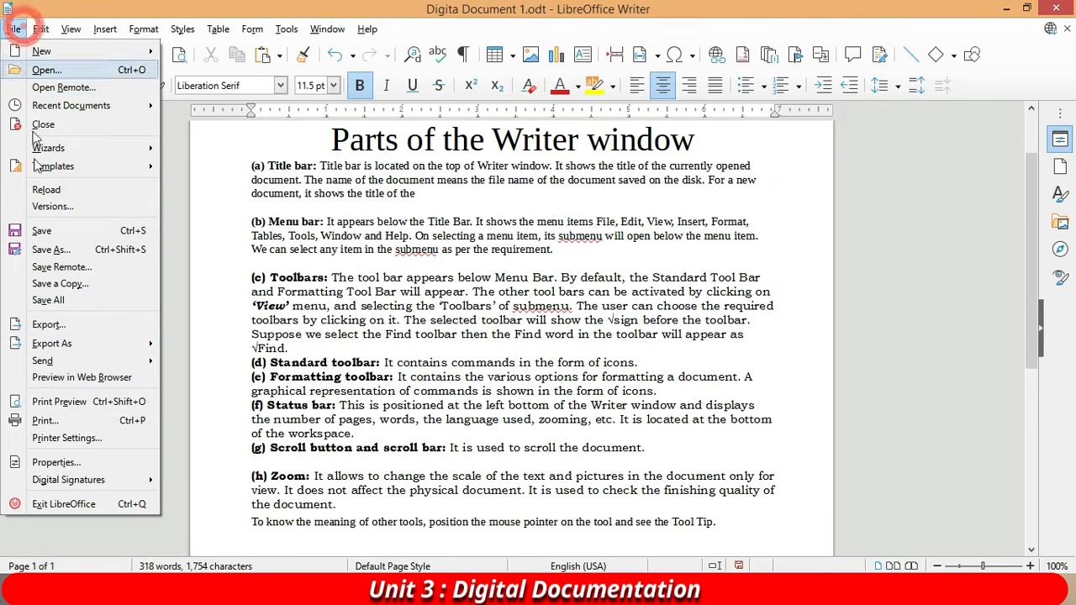
{"action": "left_click", "coordinate": [62, 422]}
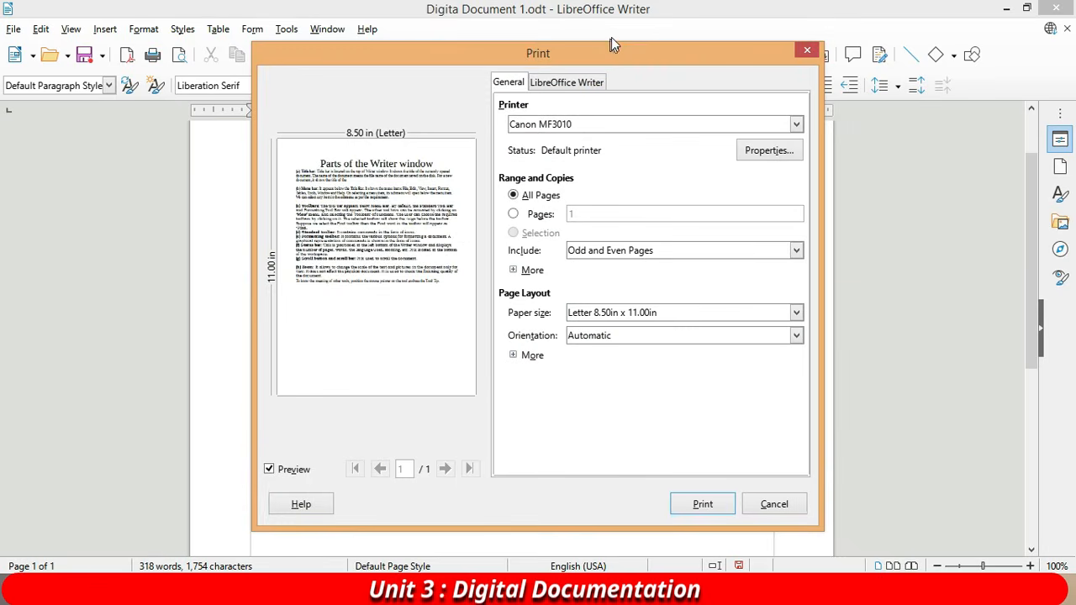
{"action": "left_click", "coordinate": [807, 54]}
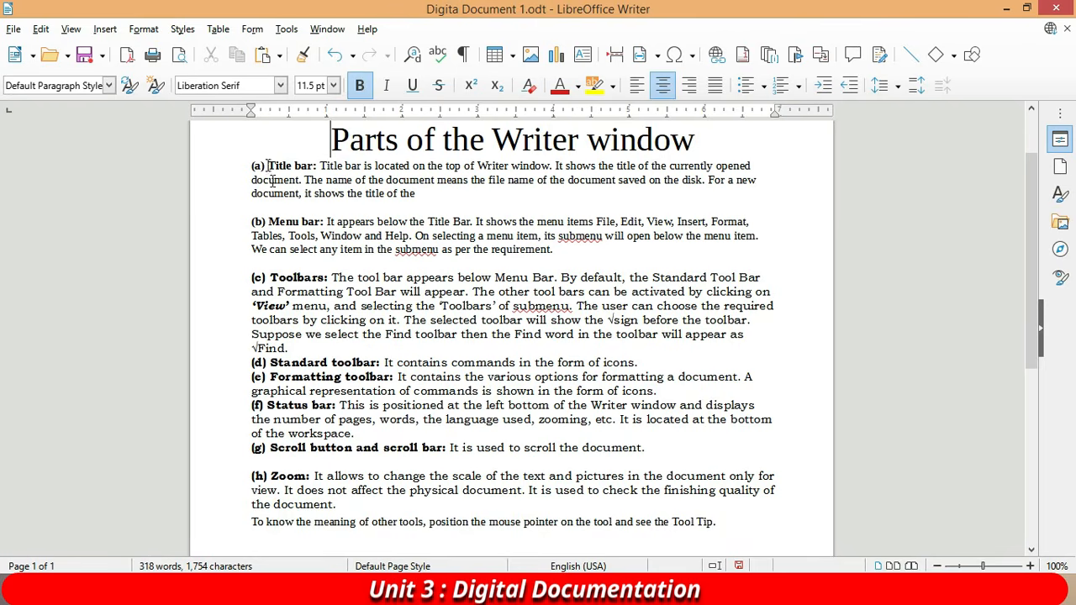
- Hide the Formatting toolbar and the Standard toolbar
{"action": "left_click", "coordinate": [71, 31]}
{"action": "mouse_move", "coordinate": [108, 119]}
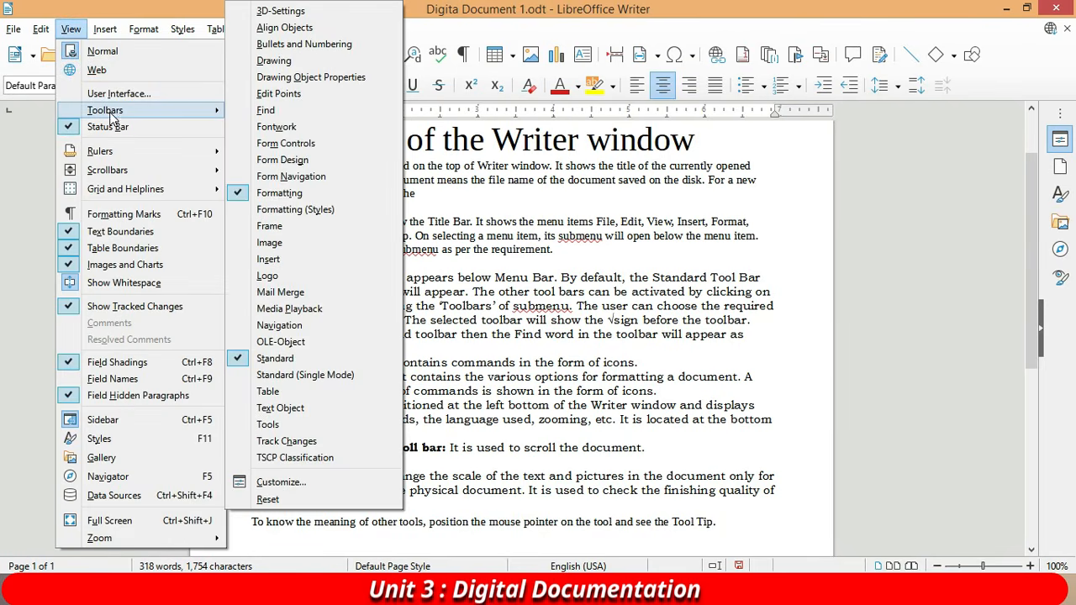
{"action": "left_click", "coordinate": [294, 194]}
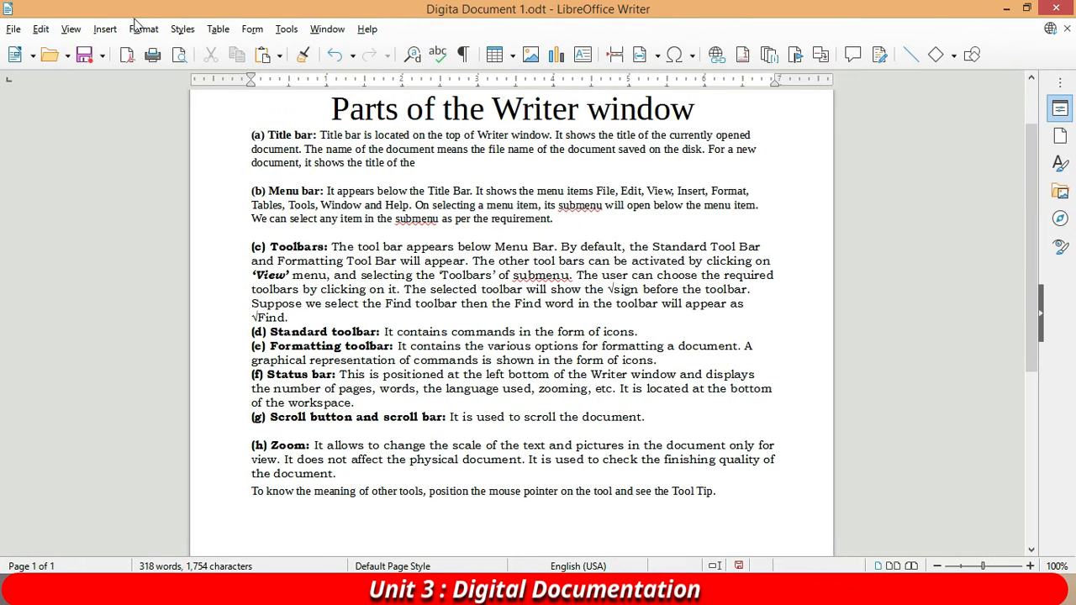
{"action": "left_click", "coordinate": [71, 28]}
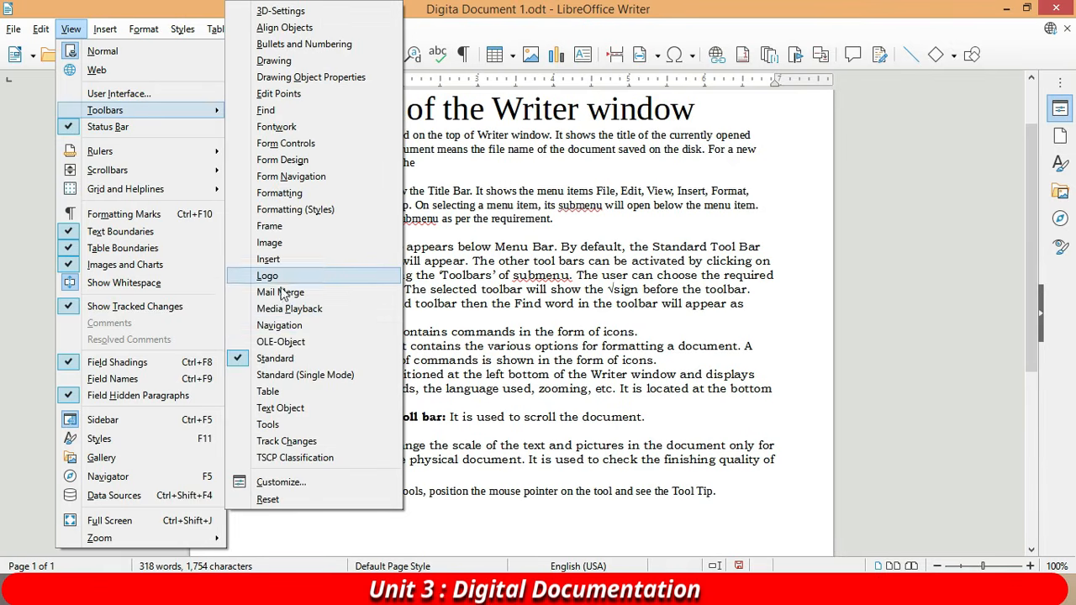
{"action": "left_click", "coordinate": [298, 358]}
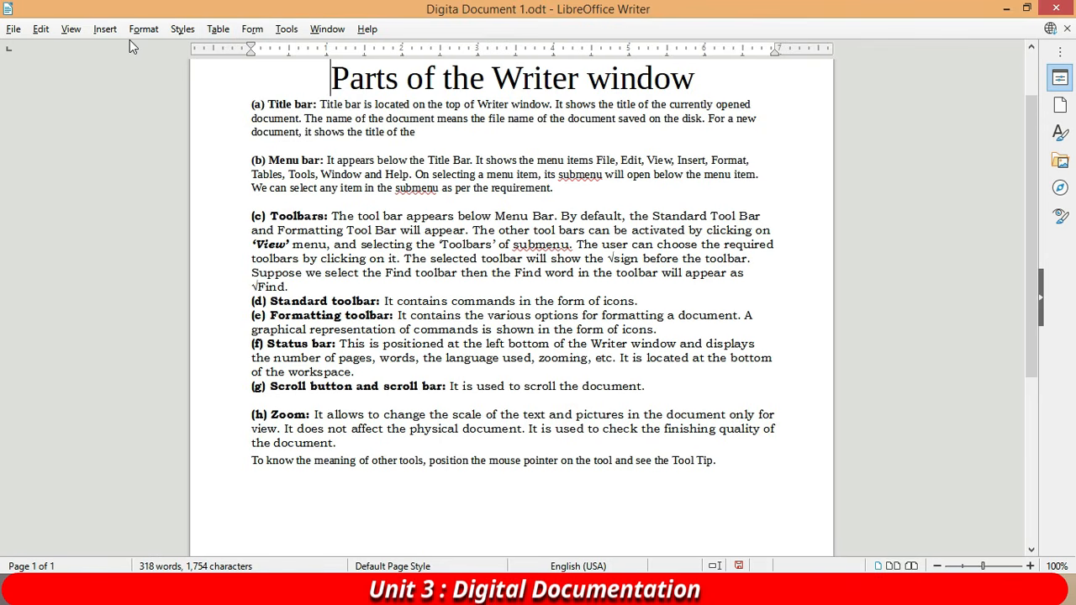
- Turn the Formatting and Standard toolbars back on
{"action": "left_click", "coordinate": [72, 29]}
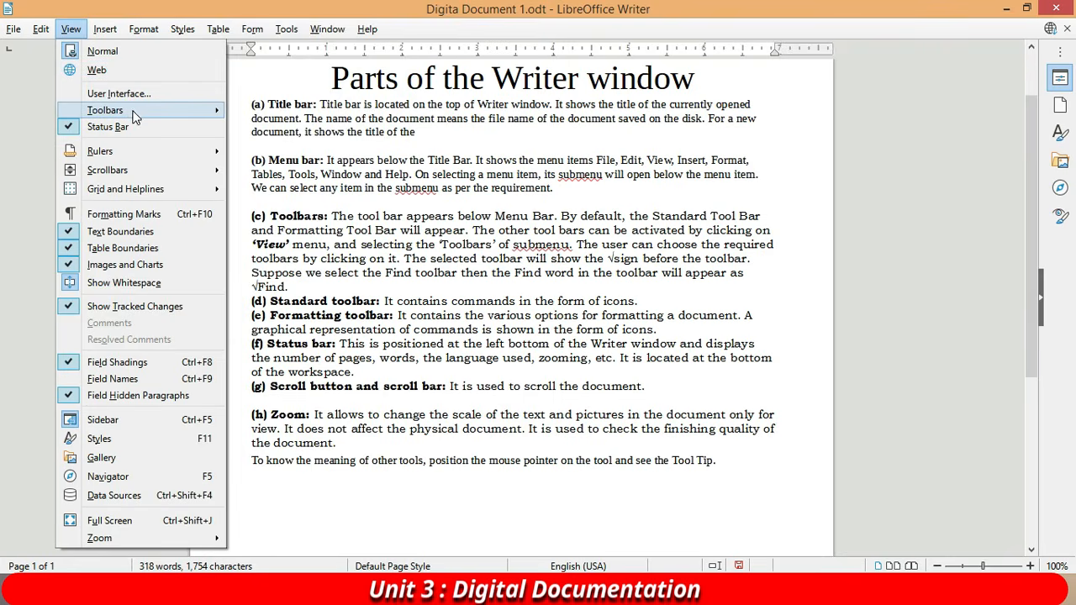
{"action": "mouse_move", "coordinate": [136, 116]}
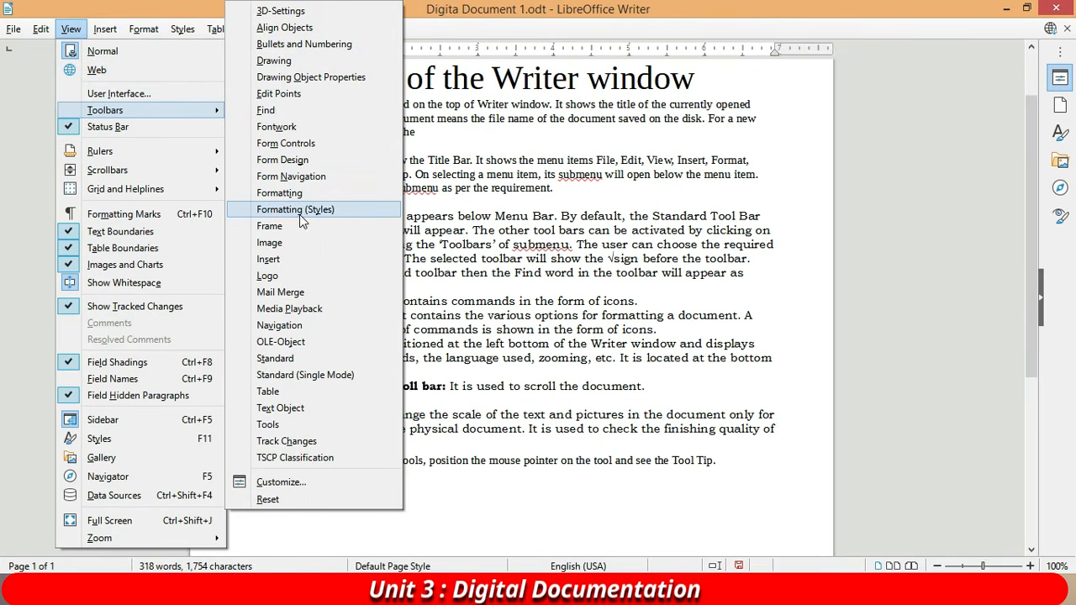
{"action": "left_click", "coordinate": [286, 194]}
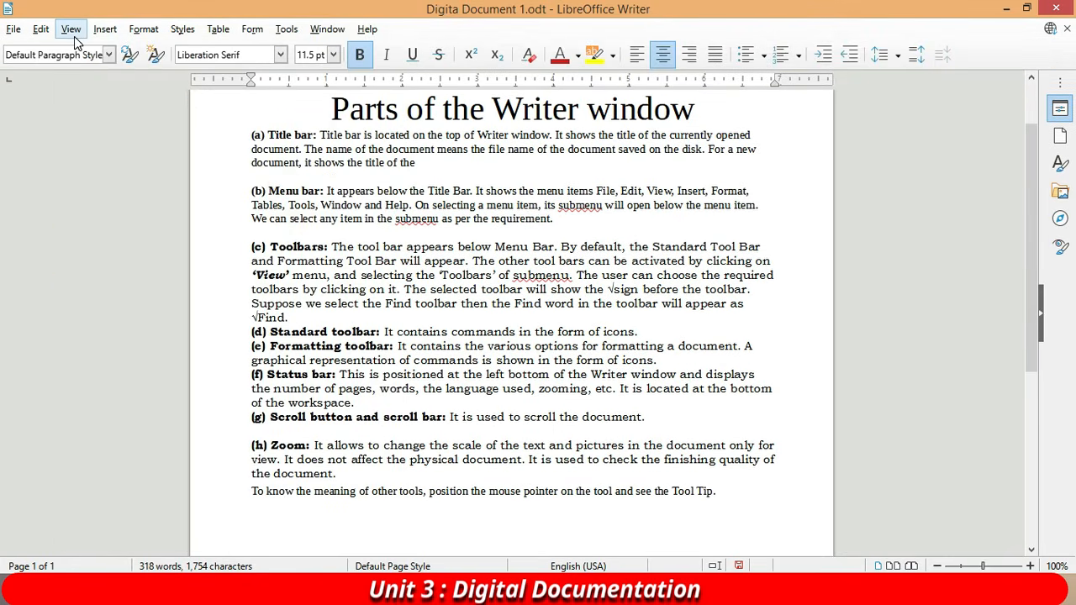
{"action": "left_click", "coordinate": [74, 36]}
{"action": "mouse_move", "coordinate": [40, 29]}
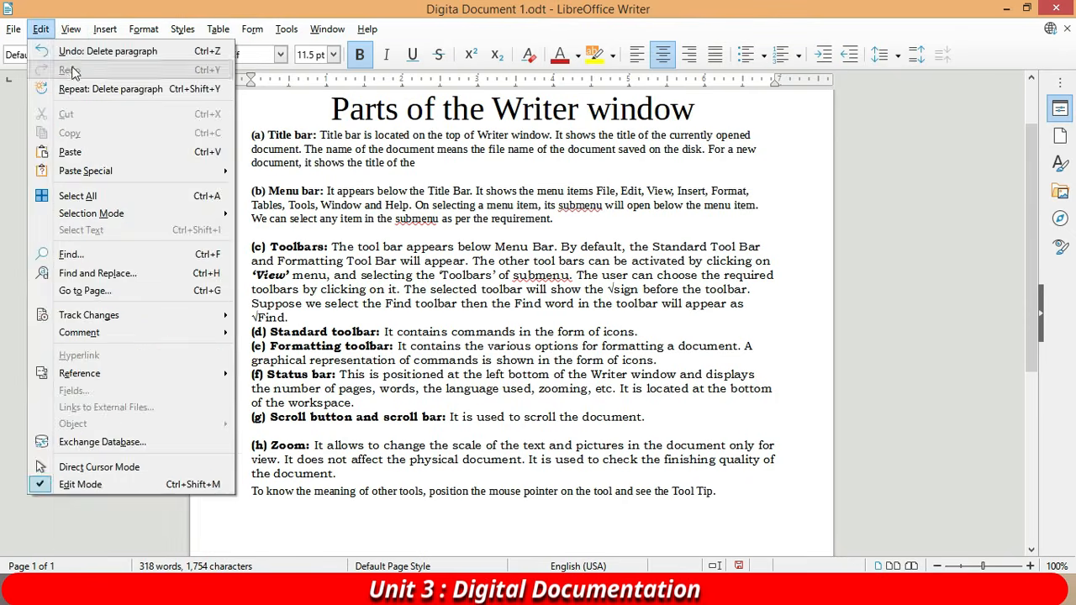
{"action": "mouse_move", "coordinate": [73, 33]}
{"action": "mouse_move", "coordinate": [160, 108]}
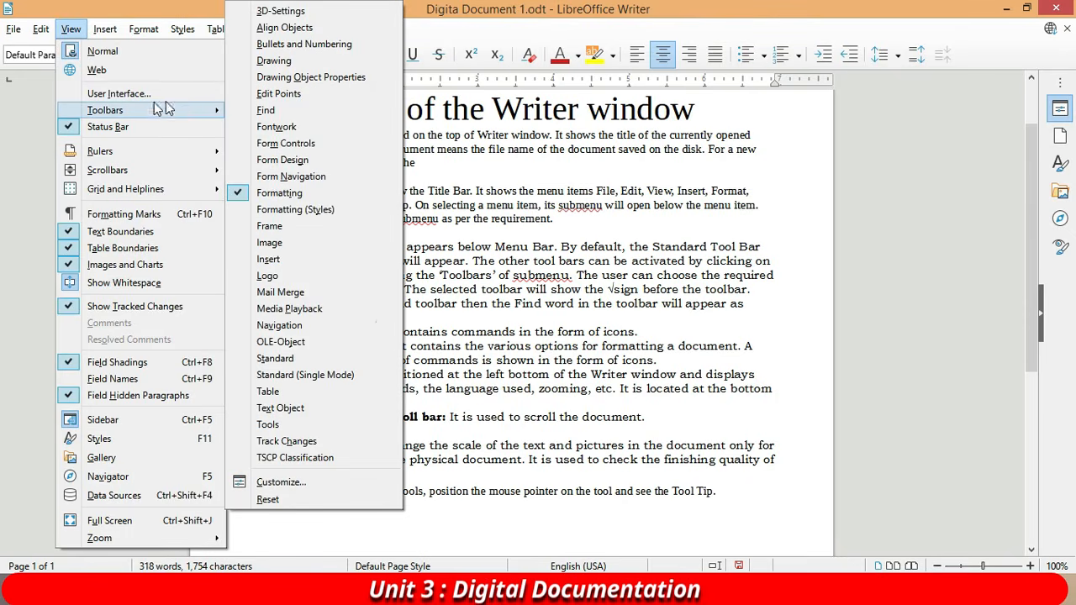
{"action": "left_click", "coordinate": [277, 364]}
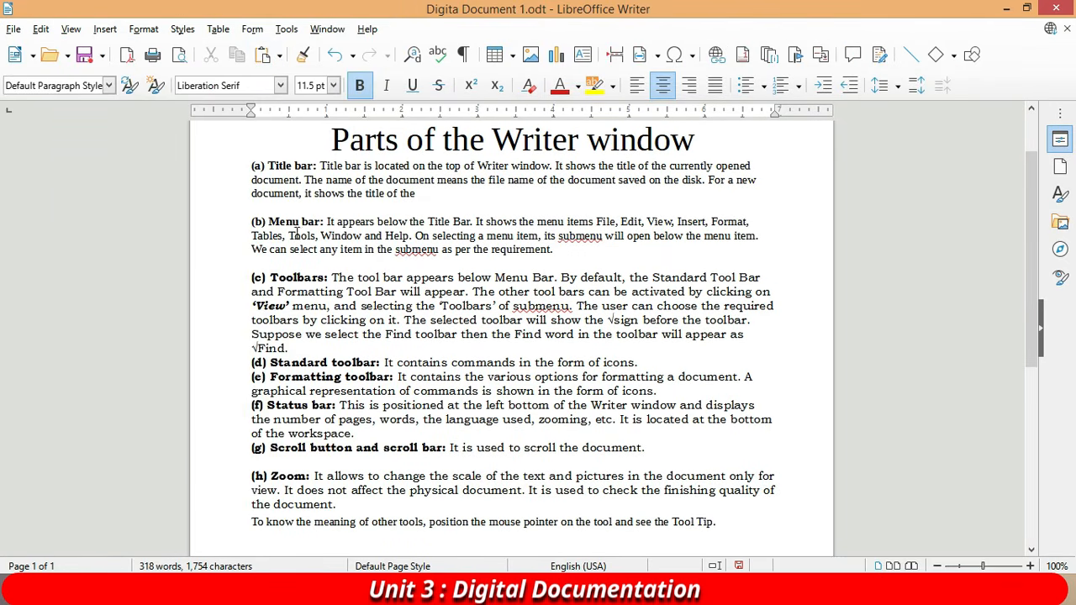
- Look at the table size picker and dismiss it without inserting a table
{"action": "scroll", "coordinate": [312, 317], "scroll_direction": "down", "scroll_amount": 3}
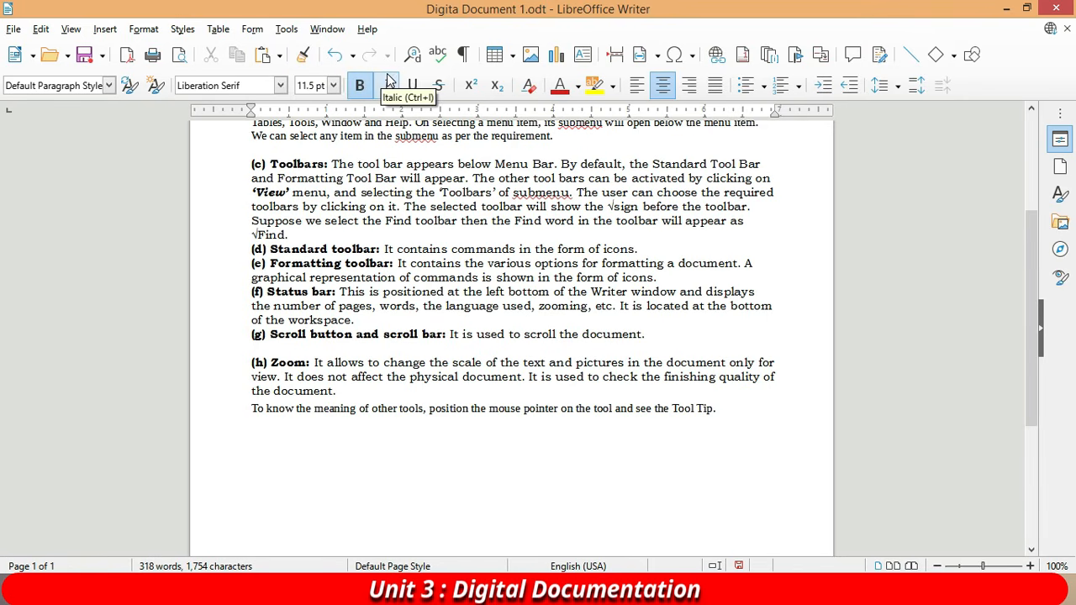
{"action": "left_click", "coordinate": [497, 56]}
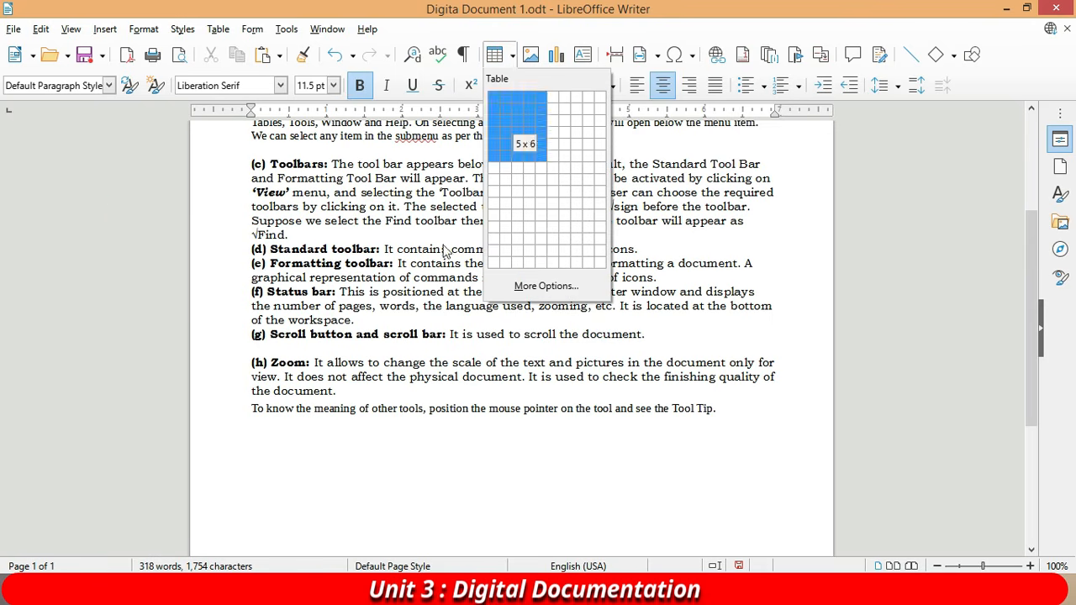
{"action": "left_click", "coordinate": [129, 207]}
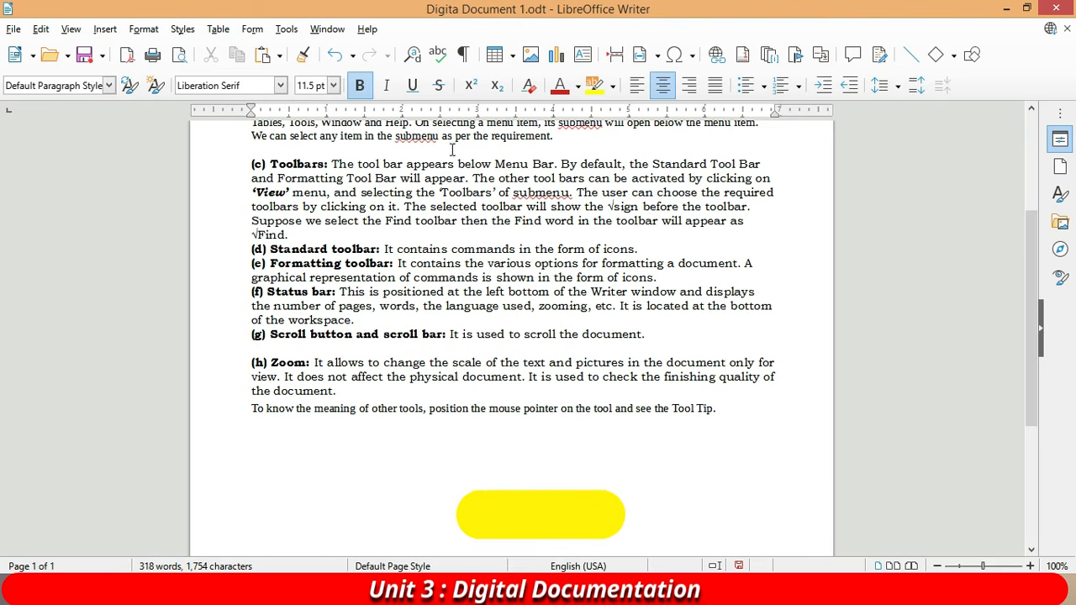
- Italicize the sentence "It contains commands in the form of icons." in the Standard toolbar paragraph
{"action": "left_click_drag", "start_coordinate": [639, 249], "coordinate": [383, 239]}
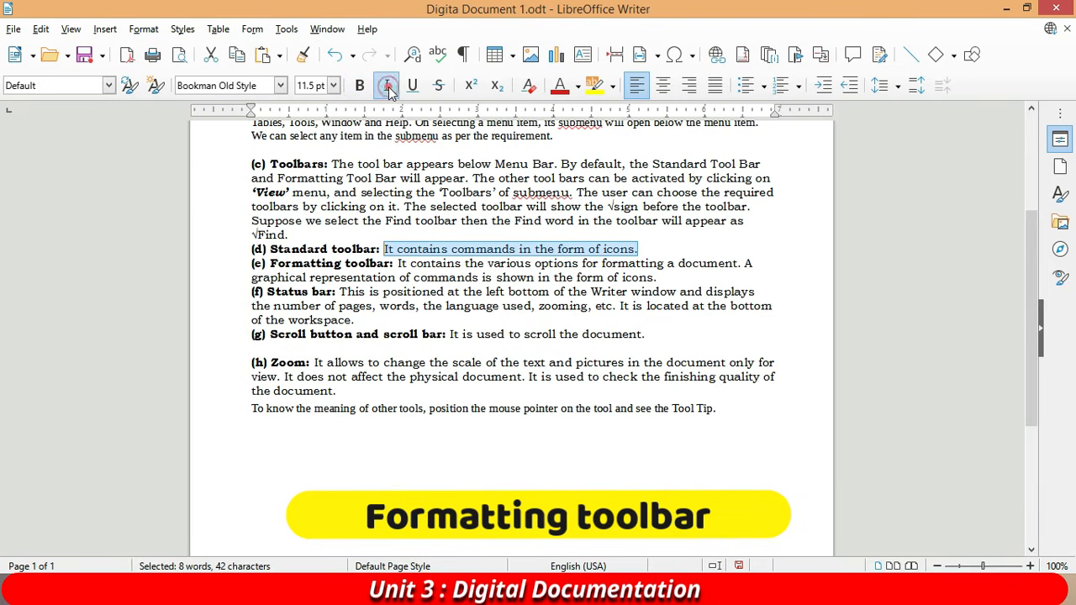
{"action": "left_click", "coordinate": [389, 87]}
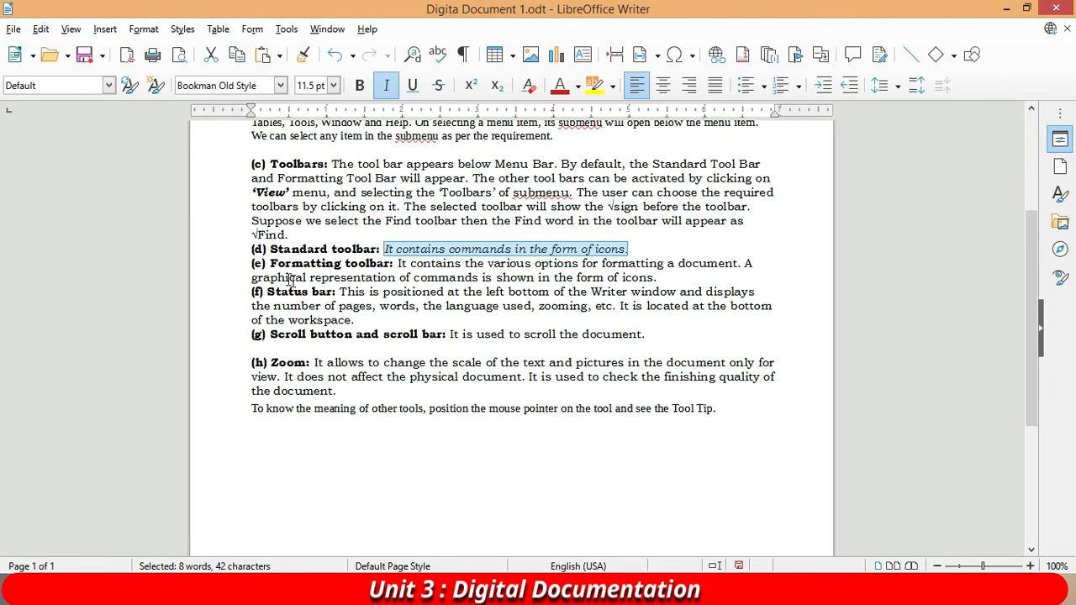
{"action": "left_click", "coordinate": [273, 302]}
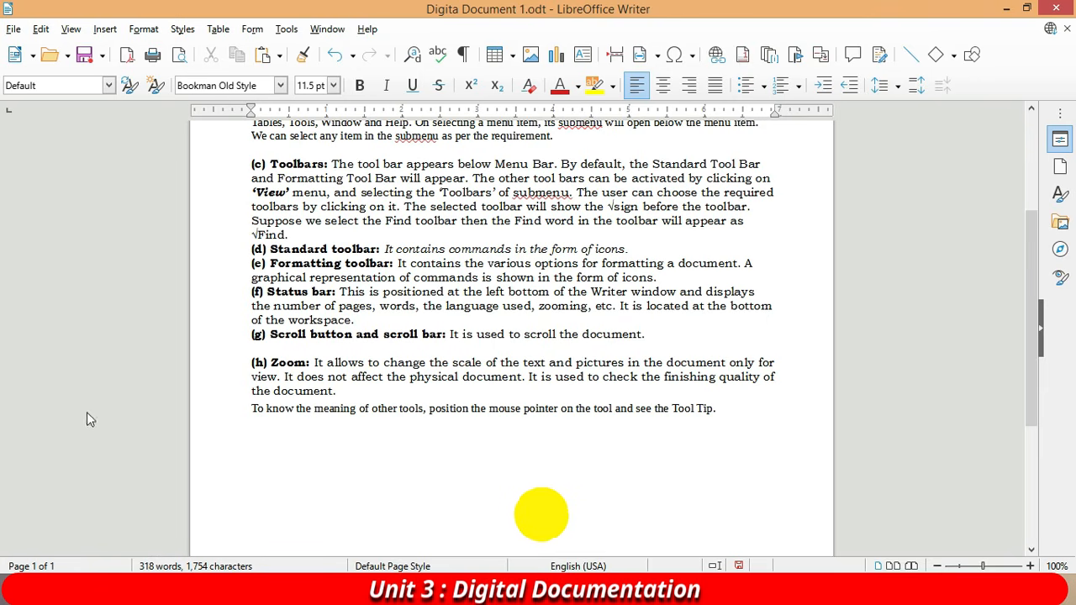
- Examine the page vertically at normal size, then enlarge it to 220% and look across it horizontally and vertically
{"action": "left_click", "coordinate": [1032, 109]}
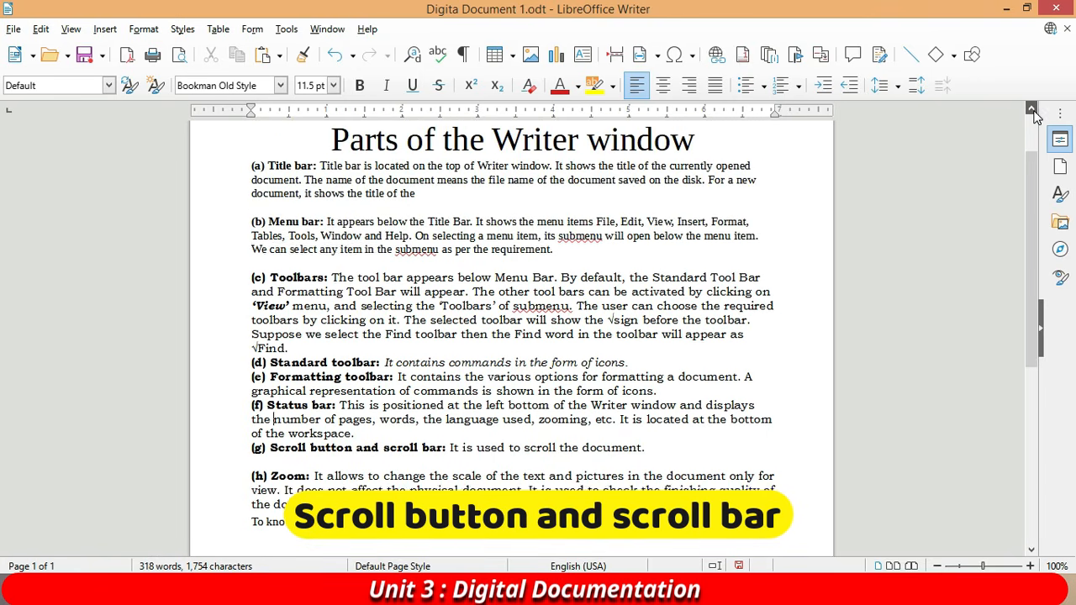
{"action": "left_click", "coordinate": [1033, 110]}
{"action": "left_click", "coordinate": [1033, 110]}
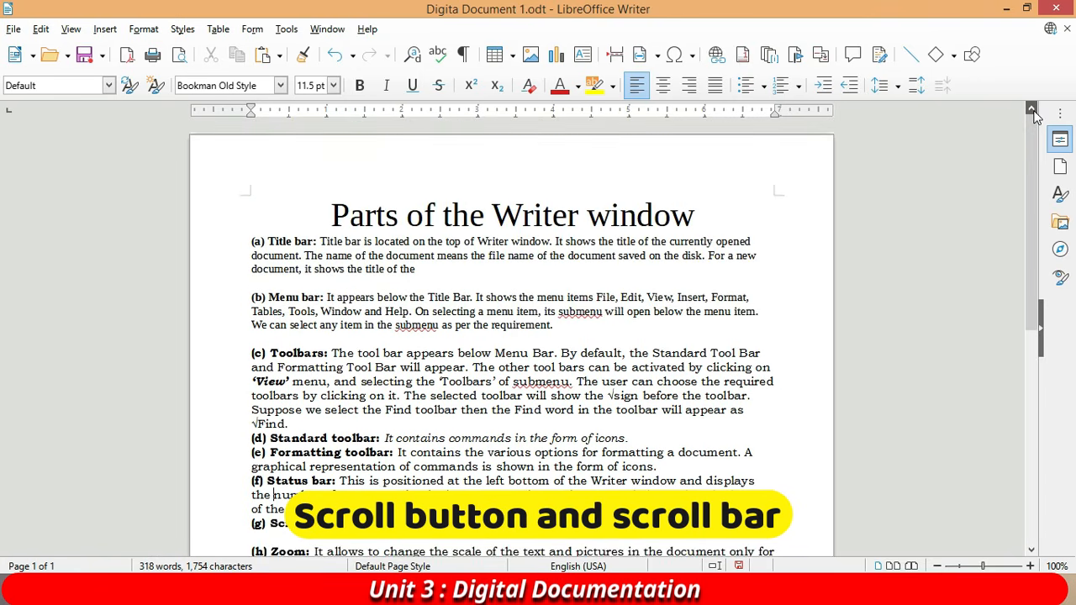
{"action": "left_click", "coordinate": [1032, 551]}
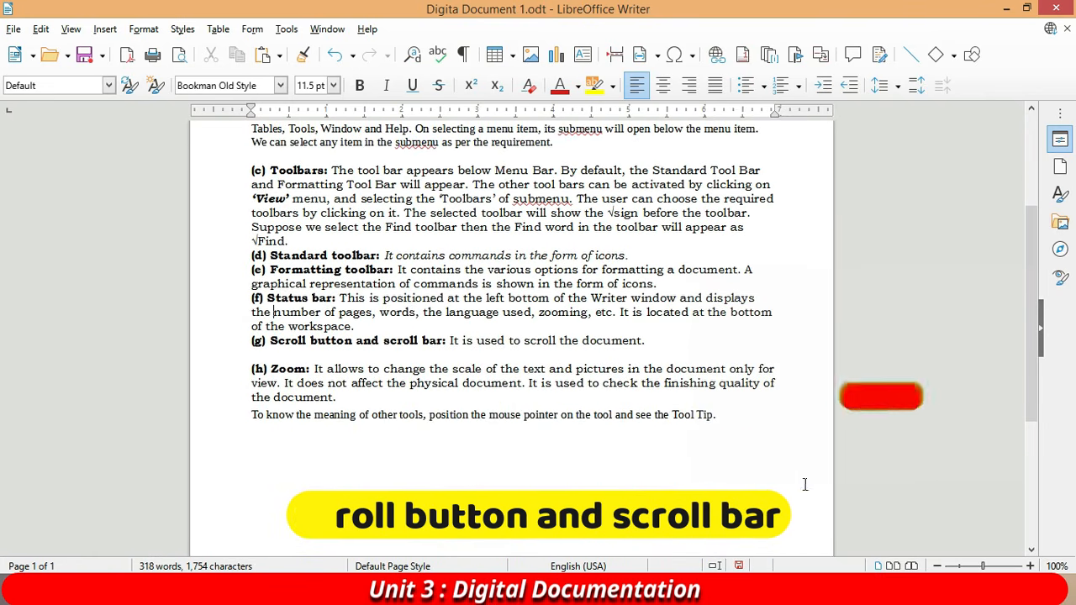
{"action": "scroll", "coordinate": [732, 474], "scroll_direction": "up", "scroll_amount": 7}
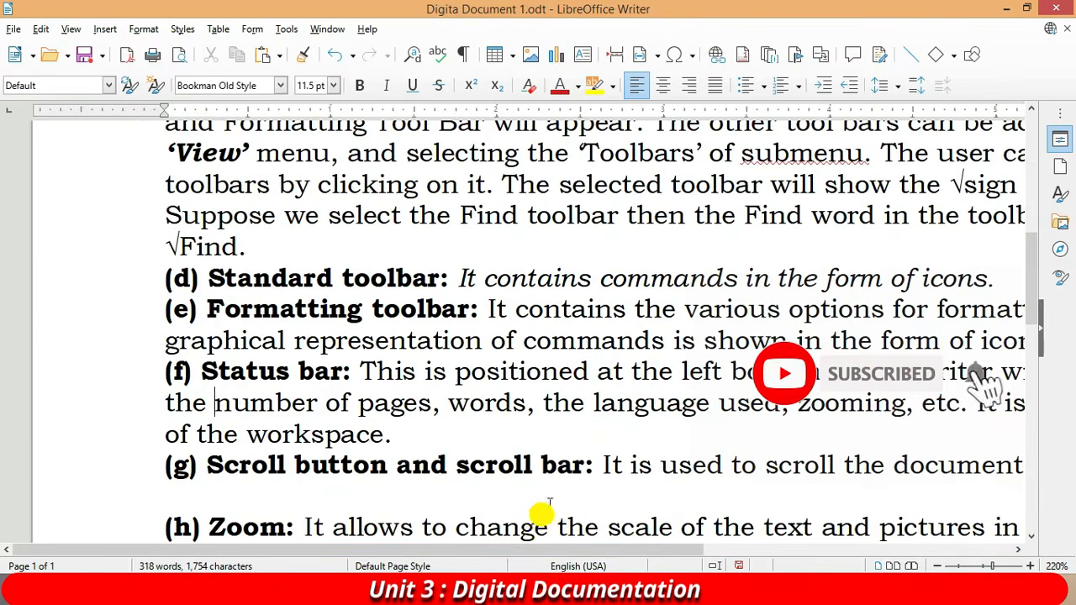
{"action": "left_click_drag", "start_coordinate": [617, 555], "coordinate": [1074, 420]}
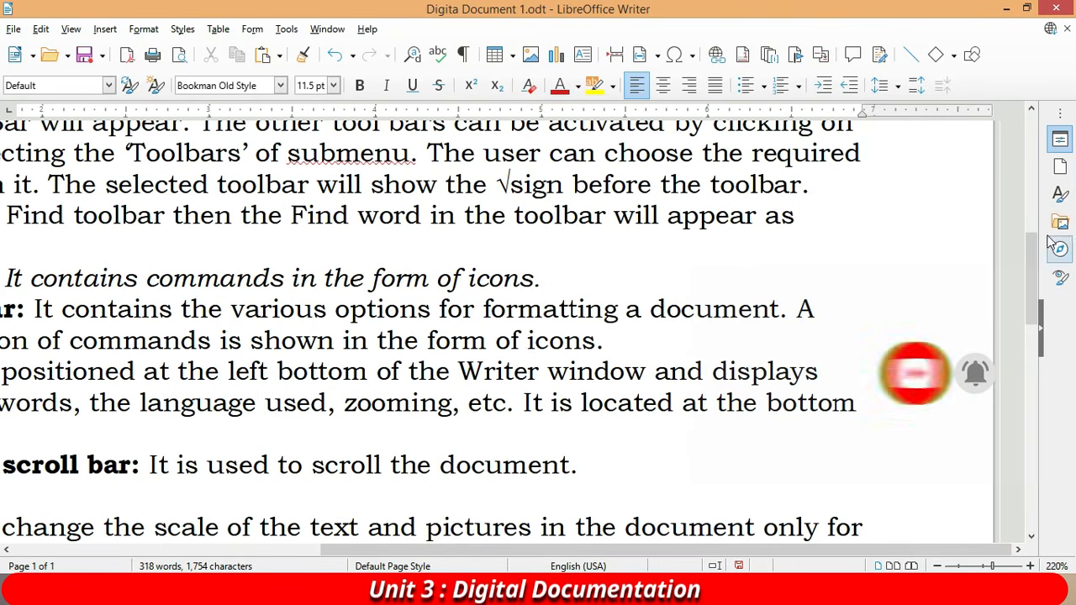
{"action": "left_click_drag", "start_coordinate": [1034, 286], "coordinate": [987, 261]}
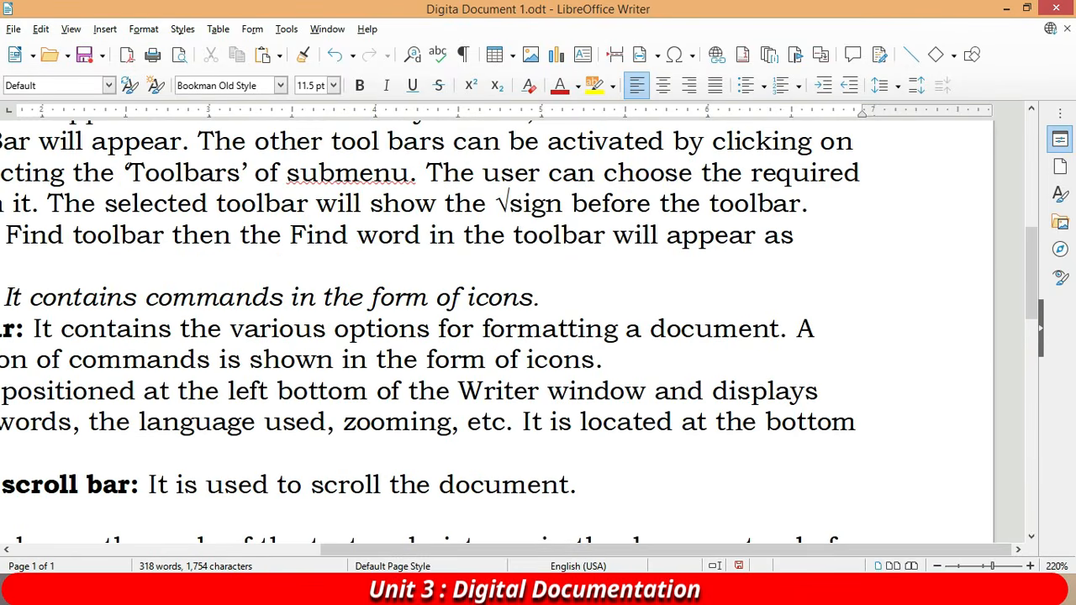
{"action": "mouse_move", "coordinate": [528, 557]}
{"action": "left_mouse_down"}
{"action": "mouse_move", "coordinate": [159, 558]}
{"action": "mouse_move", "coordinate": [538, 557]}
{"action": "left_mouse_up"}
{"action": "left_click_drag", "start_coordinate": [658, 501], "coordinate": [798, 462]}
{"action": "left_click_drag", "start_coordinate": [1038, 294], "coordinate": [939, 202]}
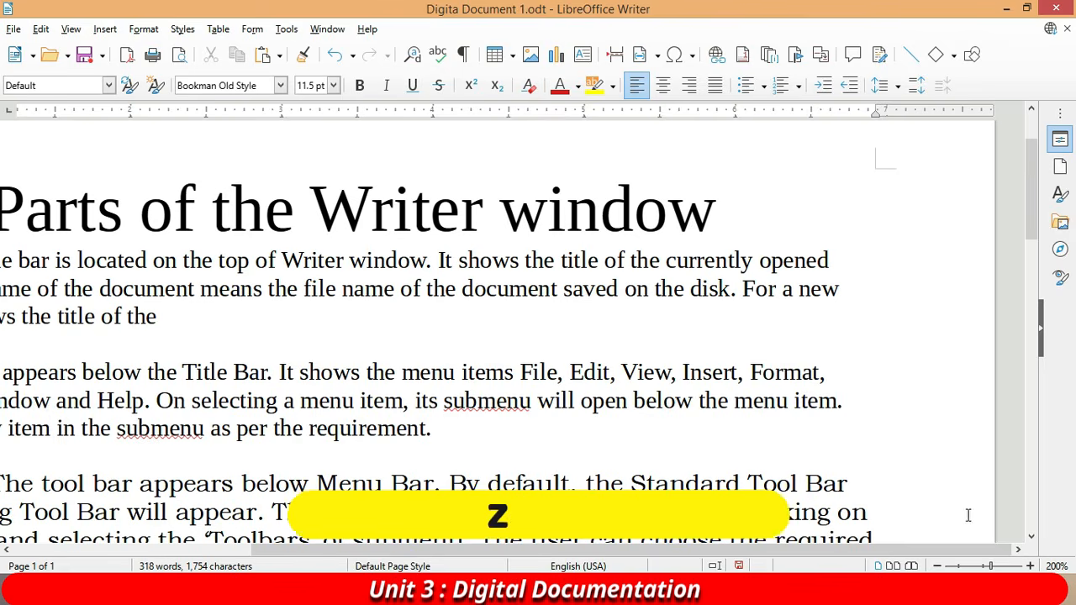
- Try different page magnifications in both directions, ending with the view reduced to 80%
{"action": "scroll", "coordinate": [521, 365], "scroll_direction": "down", "scroll_amount": 4}
{"action": "scroll", "coordinate": [521, 371], "scroll_direction": "down", "scroll_amount": 1}
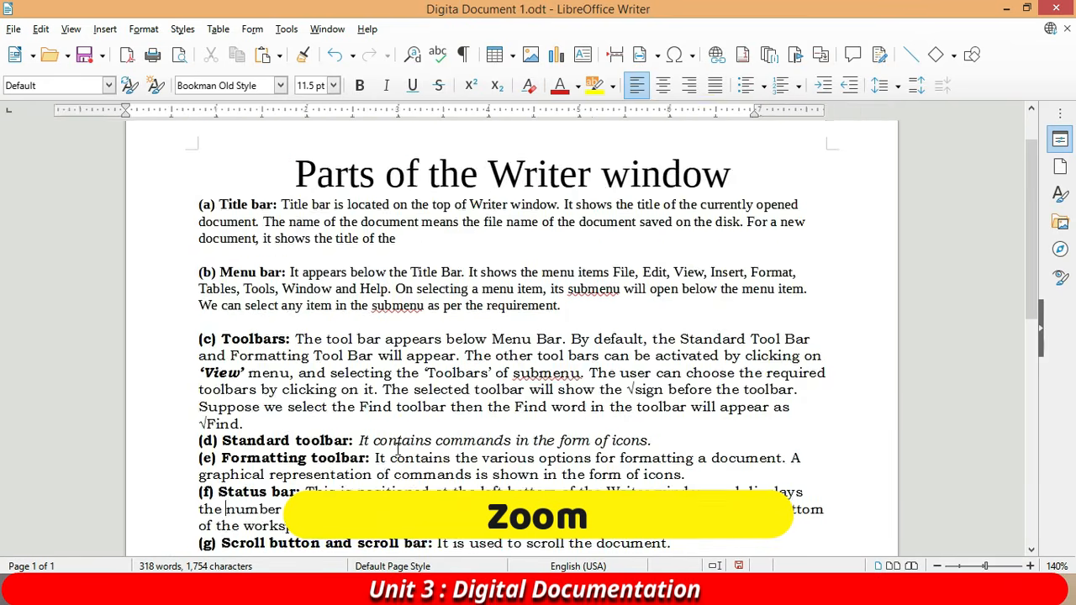
{"action": "scroll", "coordinate": [386, 455], "scroll_direction": "down", "scroll_amount": 4}
{"action": "scroll", "coordinate": [256, 261], "scroll_direction": "up", "scroll_amount": 4}
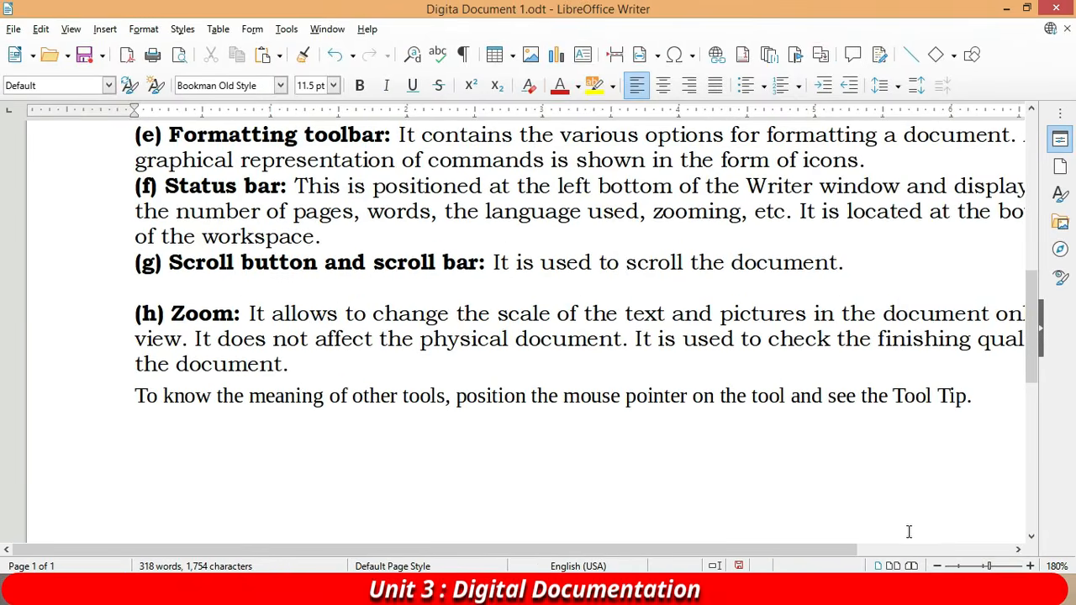
{"action": "left_click", "coordinate": [937, 567]}
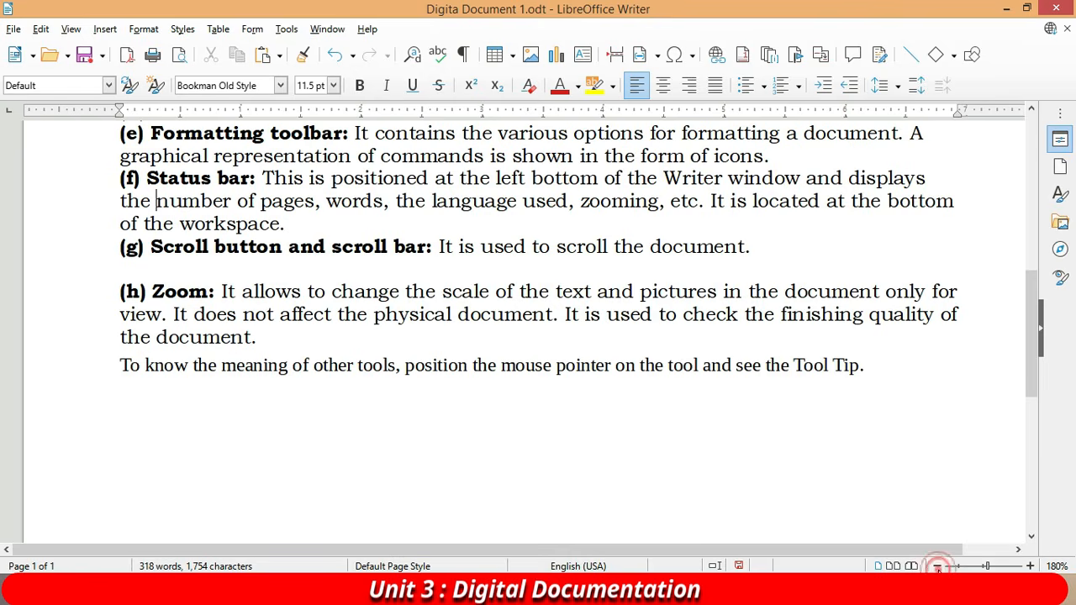
{"action": "left_click", "coordinate": [938, 567]}
{"action": "left_click", "coordinate": [937, 566]}
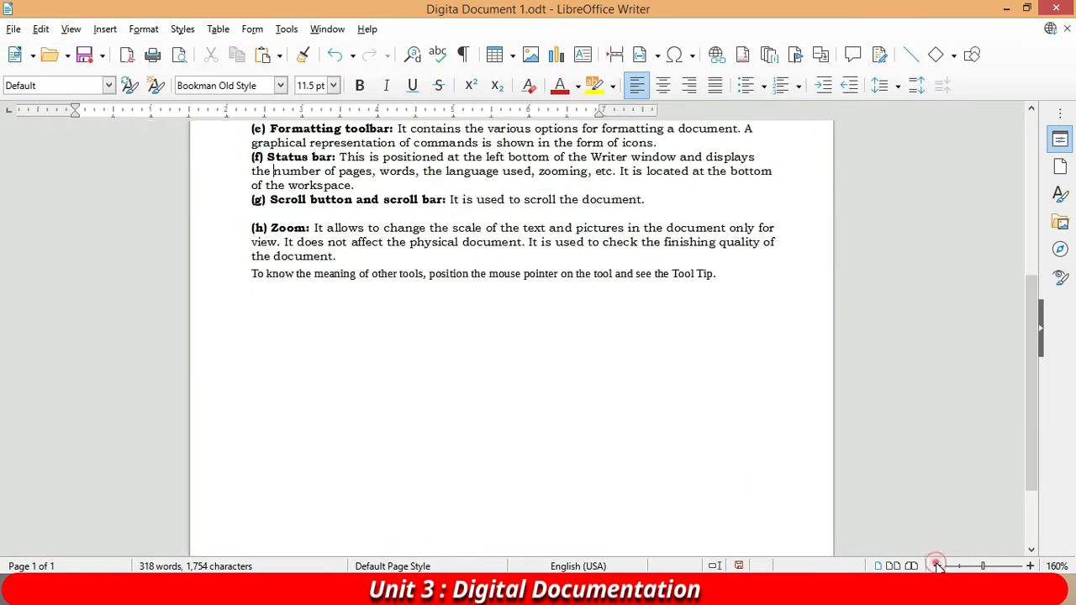
{"action": "left_click", "coordinate": [937, 566]}
{"action": "left_click", "coordinate": [937, 566]}
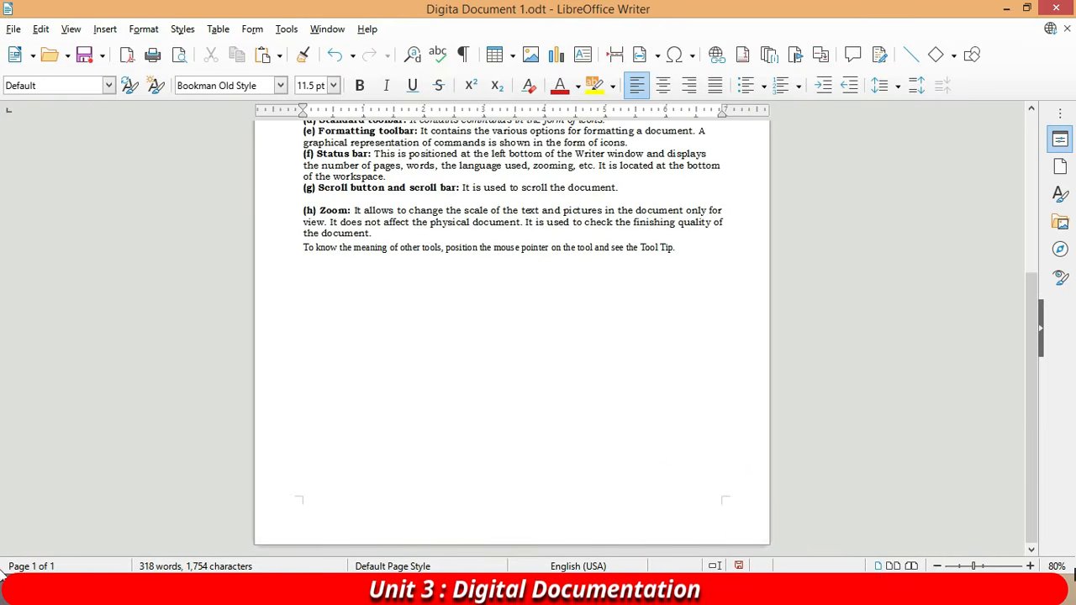
- Enlarge the document view stepwise to 250%
{"action": "left_click", "coordinate": [1031, 567]}
{"action": "left_click", "coordinate": [1030, 566]}
{"action": "left_click", "coordinate": [1031, 567]}
{"action": "left_click", "coordinate": [1031, 567]}
{"action": "left_click", "coordinate": [1031, 567]}
{"action": "left_click", "coordinate": [1031, 566]}
{"action": "left_click", "coordinate": [1031, 567]}
{"action": "left_click", "coordinate": [1031, 567]}
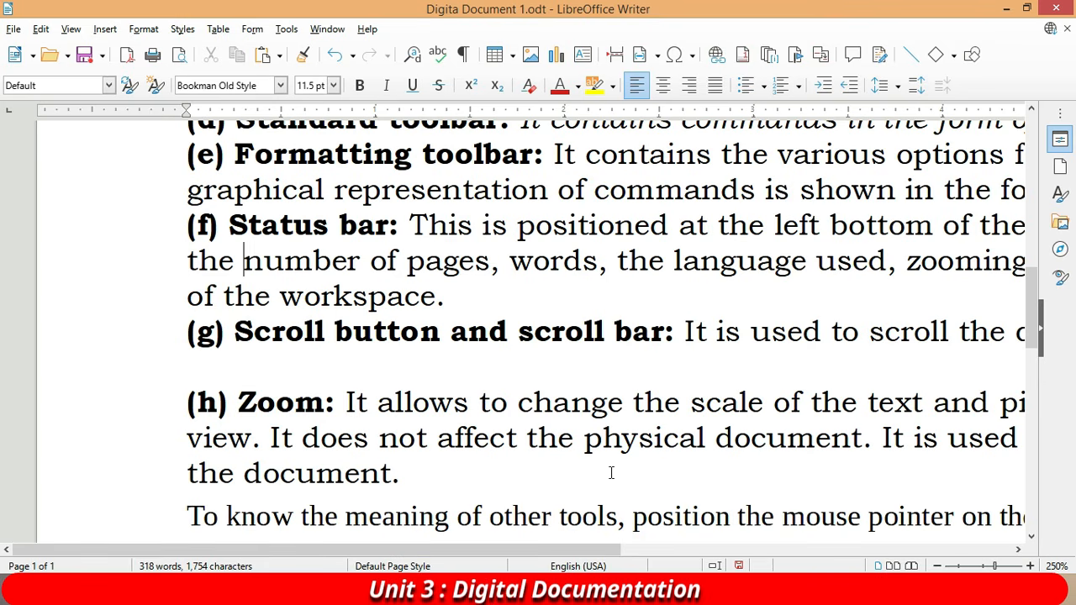
{"action": "mouse_move", "coordinate": [540, 544]}
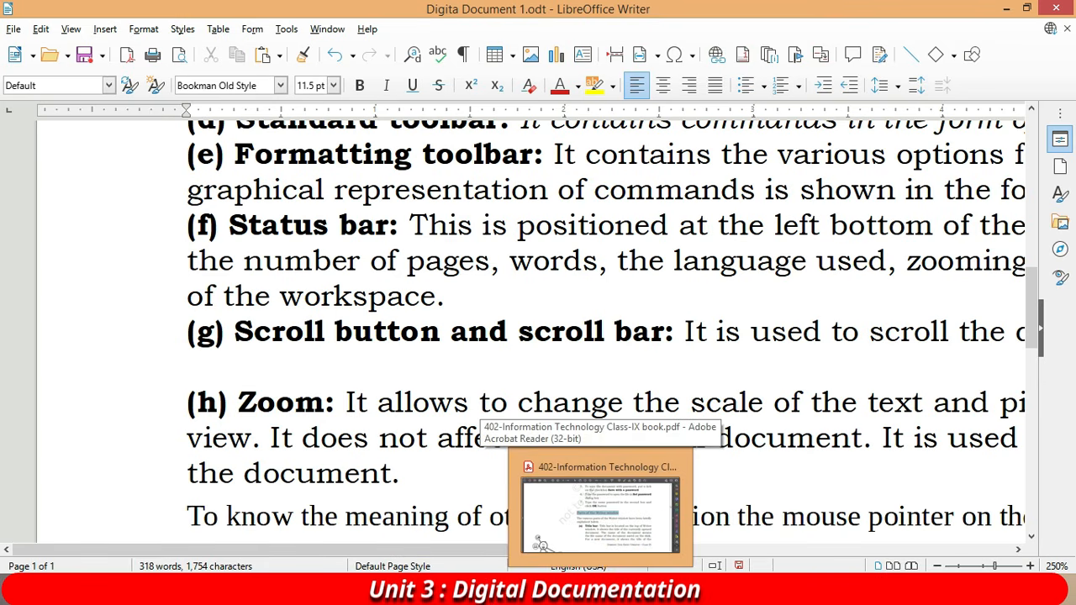